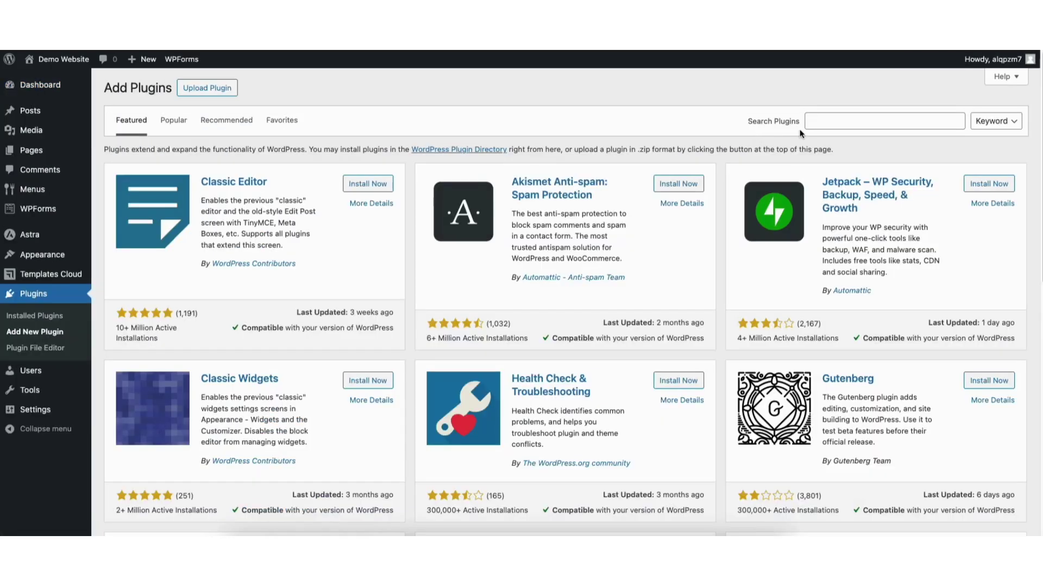
# - Search plugins for 'menu image icons' and install Menu Image, Icons made easy
pyautogui.click(826, 121)
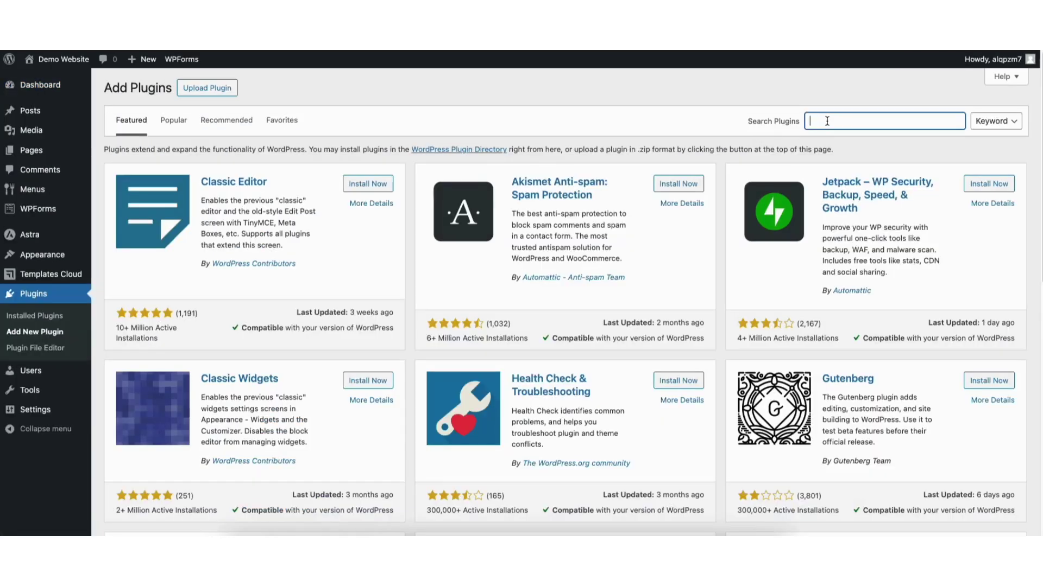
pyautogui.write('menu image i')
pyautogui.write('cons')
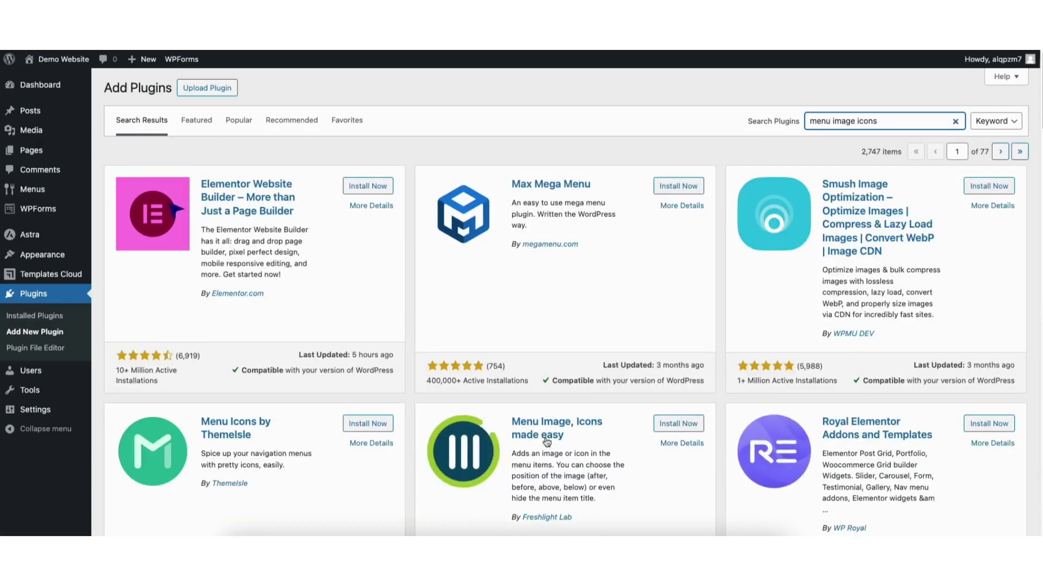
pyautogui.scroll(-3, 551, 224)
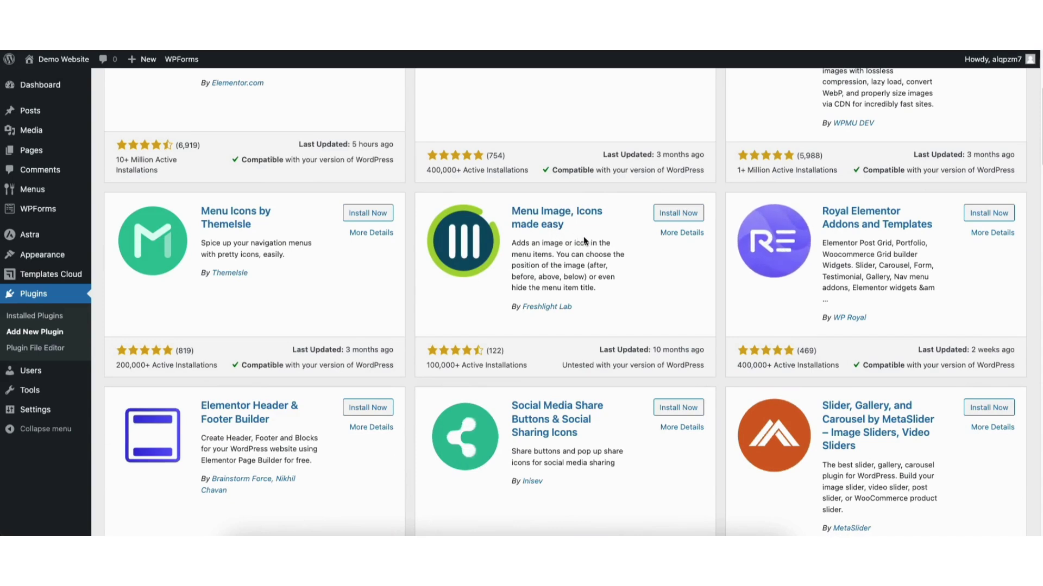
pyautogui.click(674, 214)
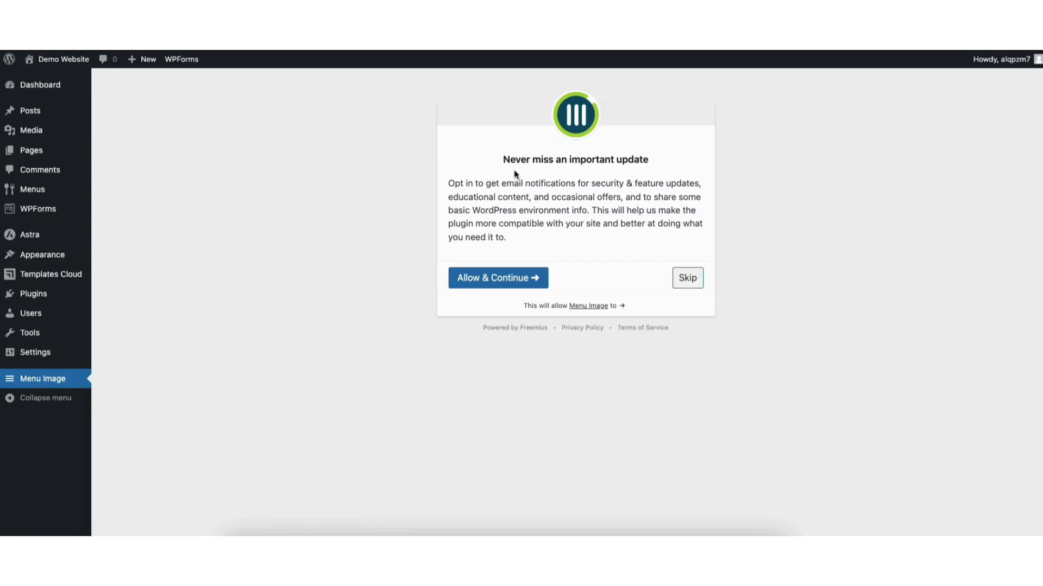
# - Skip the Freemius email opt-in to land on Menu Image Settings
pyautogui.click(689, 281)
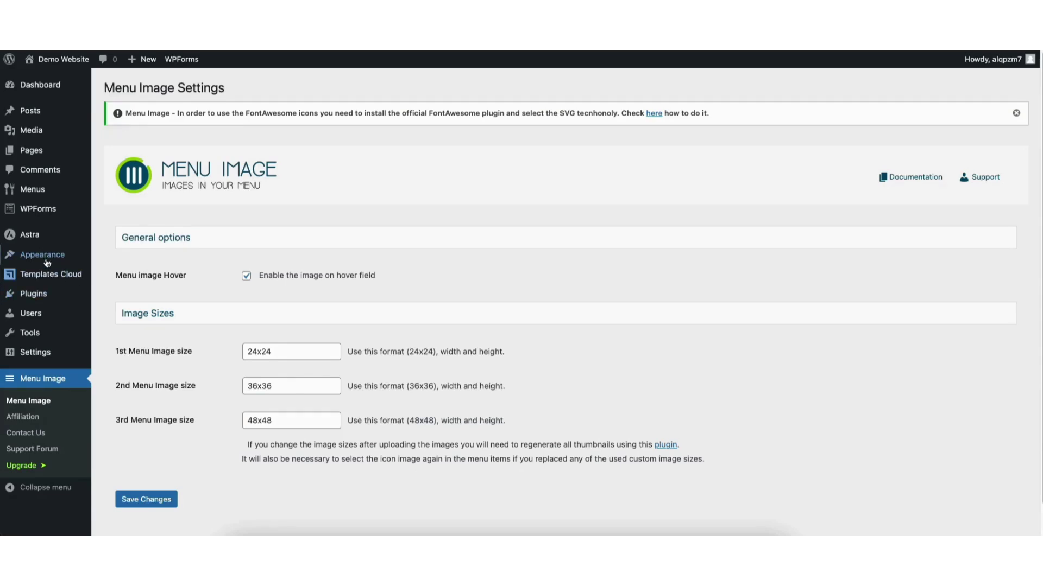
pyautogui.moveTo(42, 255)
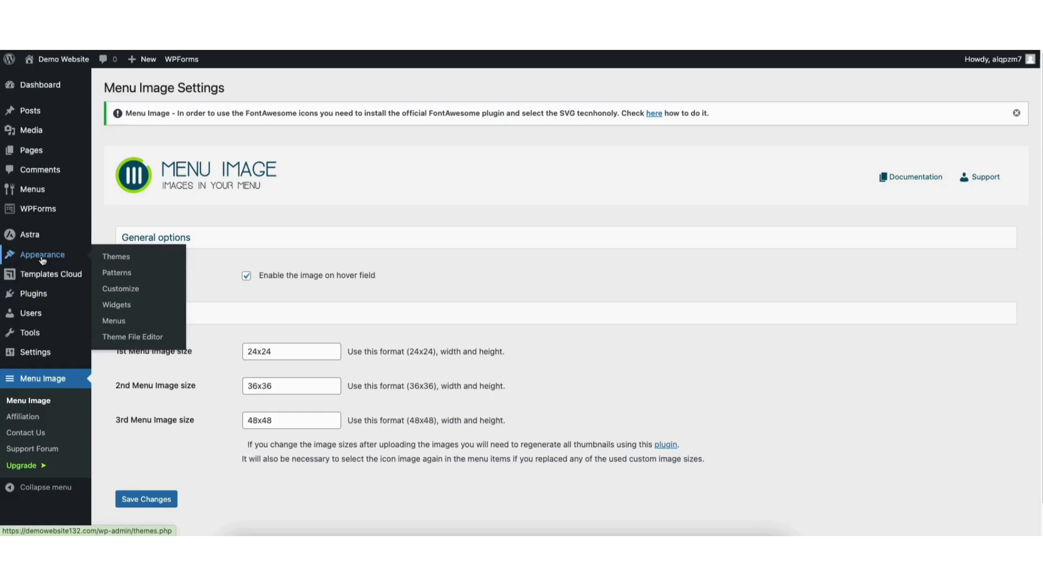
# - Open Appearance > Menus and keep Primary Menu selected for editing
pyautogui.click(115, 326)
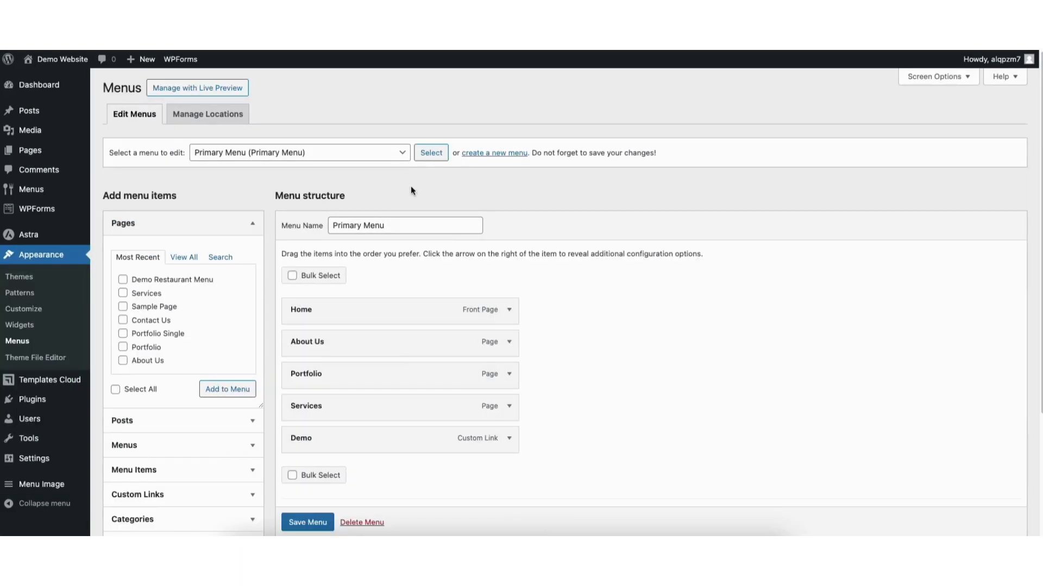
pyautogui.click(310, 155)
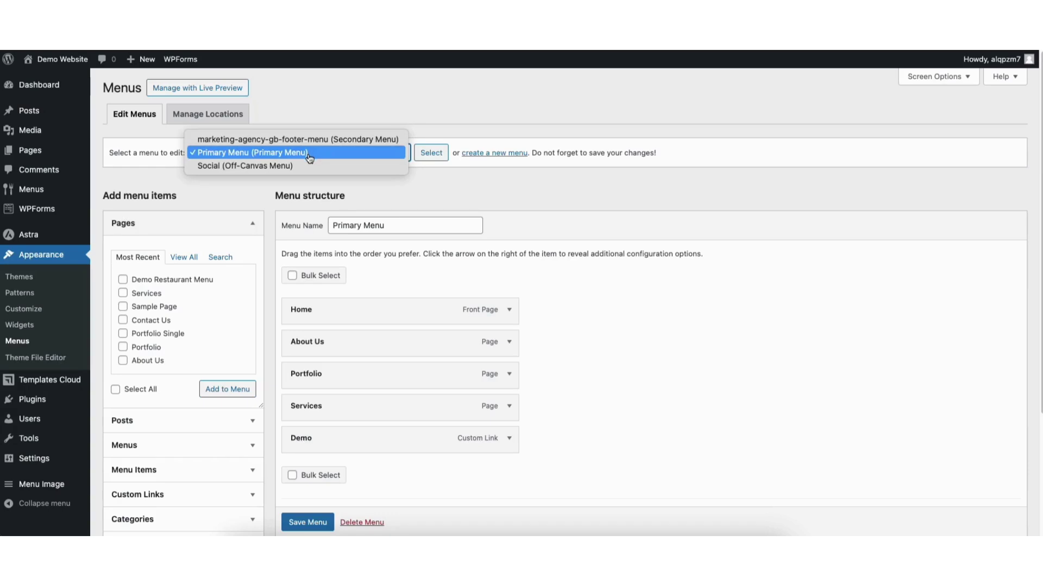
pyautogui.click(311, 154)
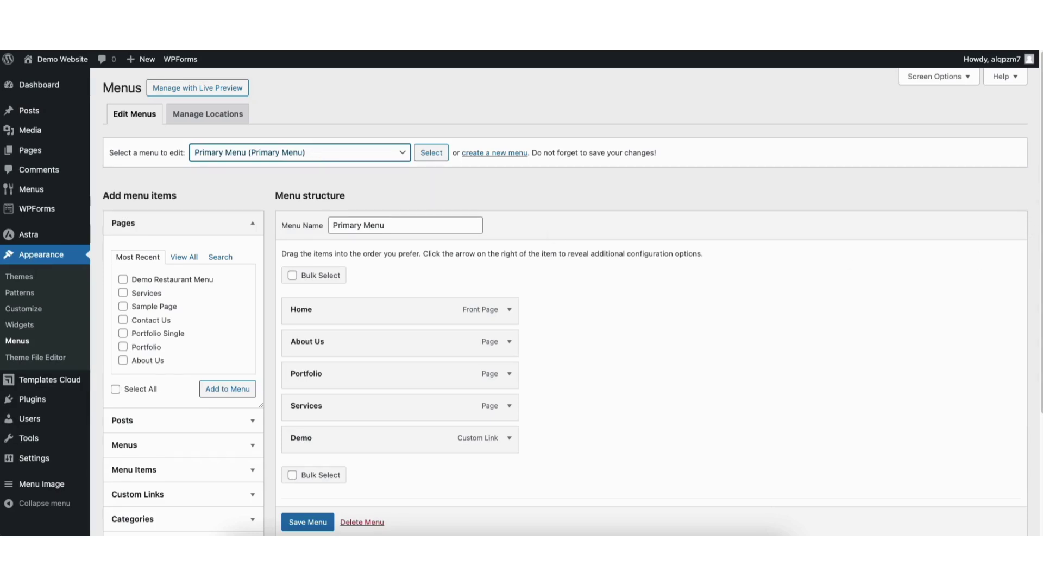
pyautogui.scroll(-2, 521, 326)
# - Add a Facebook custom link with the pasted page URL to Primary Menu, then save
pyautogui.click(232, 411)
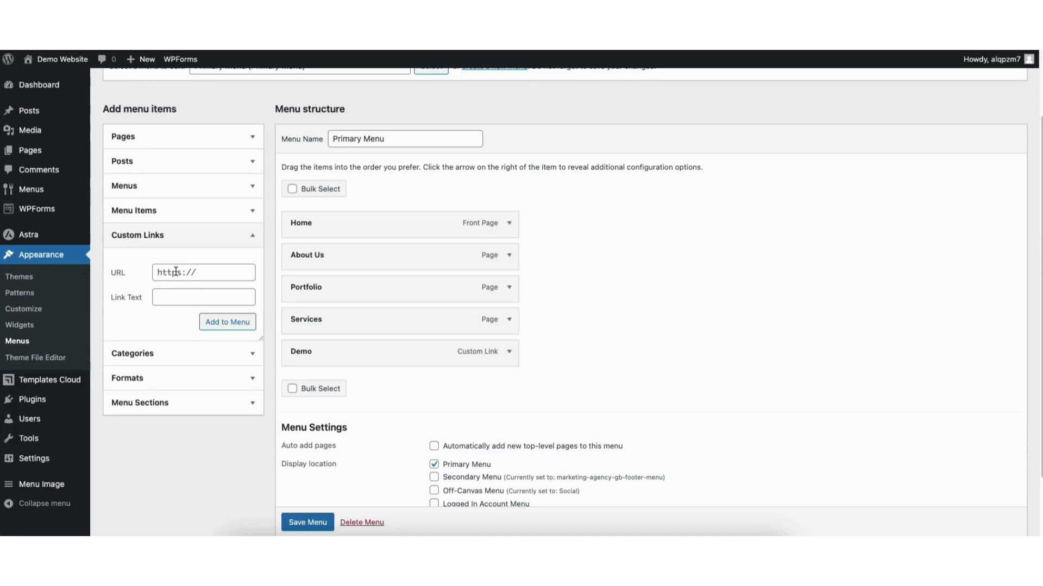
pyautogui.click(175, 273)
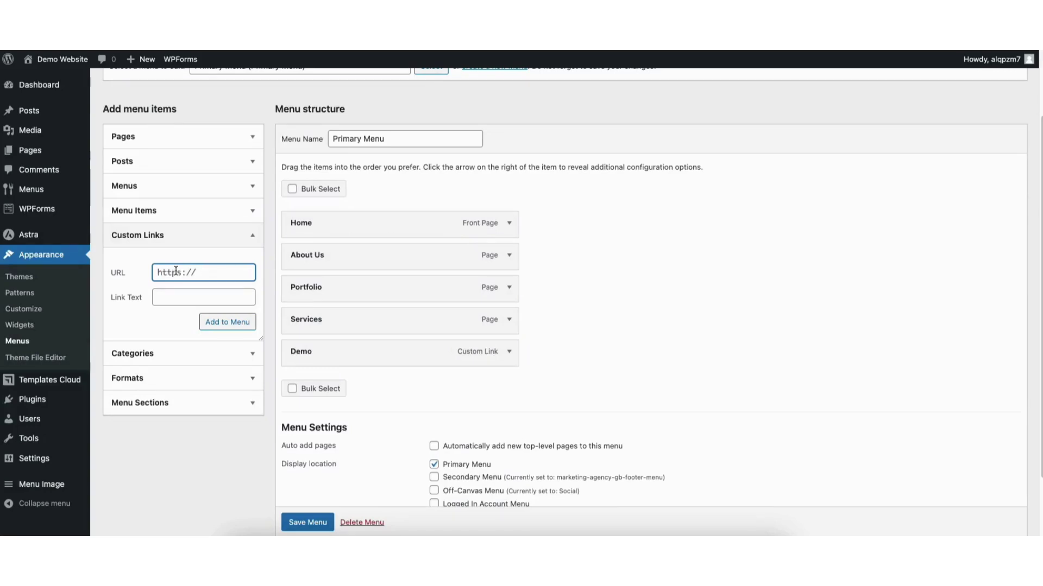
pyautogui.write('https://www.facebook.com/wpcupidblog')
pyautogui.click(169, 297)
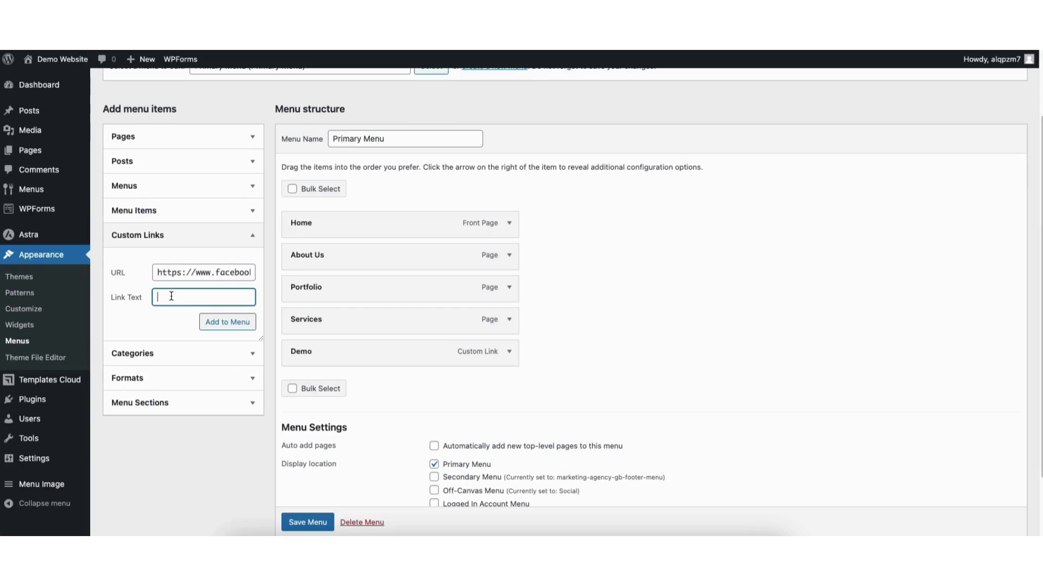
pyautogui.write('Facebo')
pyautogui.write('ok')
pyautogui.click(214, 324)
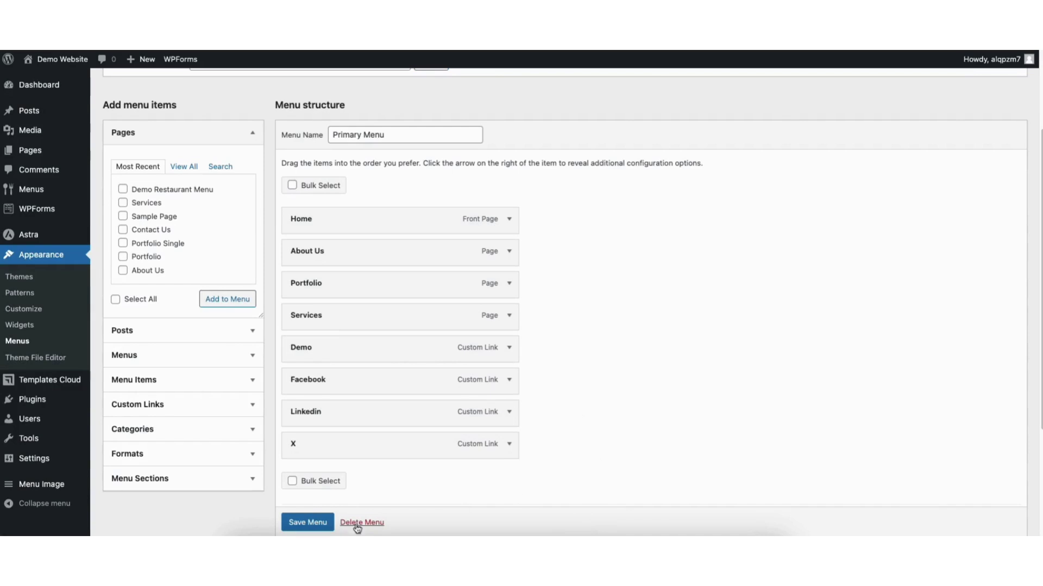
pyautogui.scroll(-1, 302, 521)
pyautogui.click(299, 525)
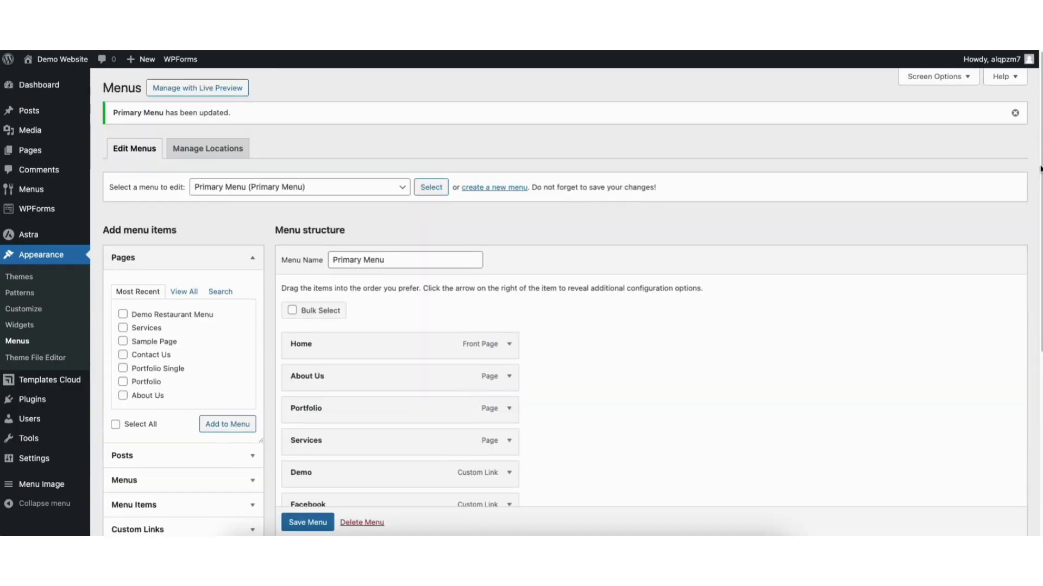
pyautogui.scroll(-3, 522, 326)
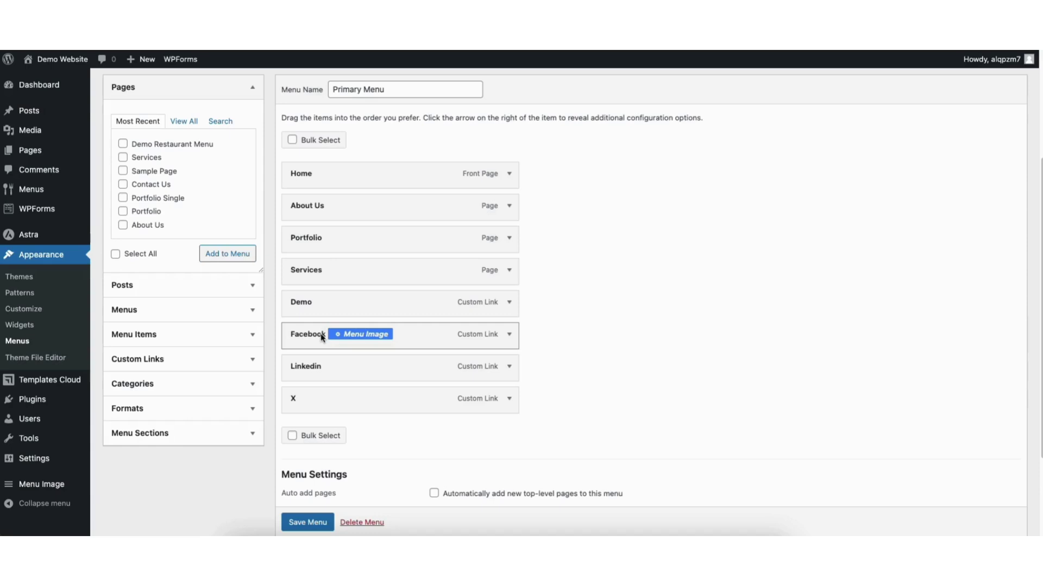
# - Hide the Facebook item's title, give it the plain 'f' dashicon, and save
pyautogui.click(355, 338)
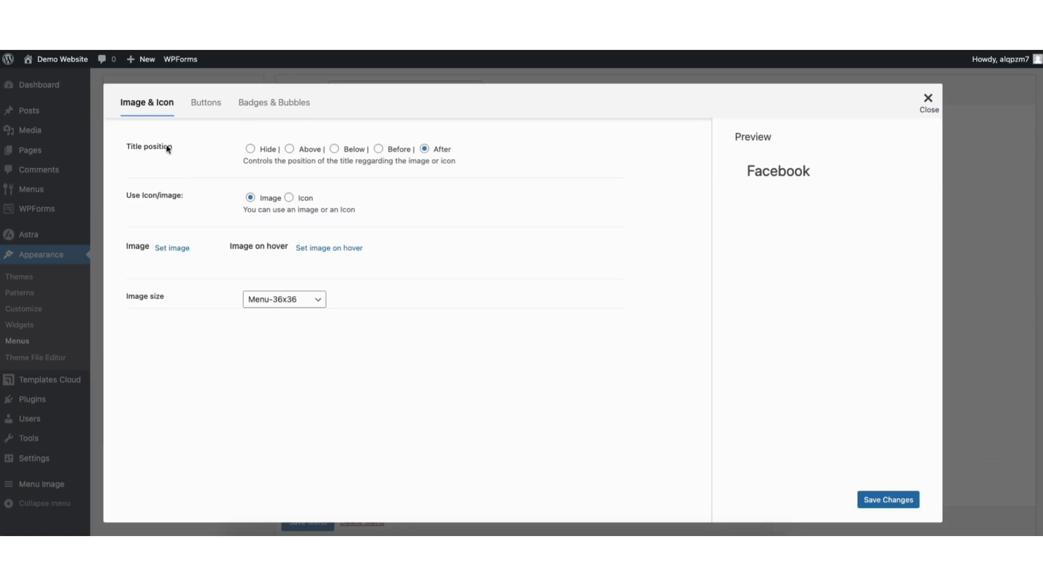
pyautogui.click(250, 151)
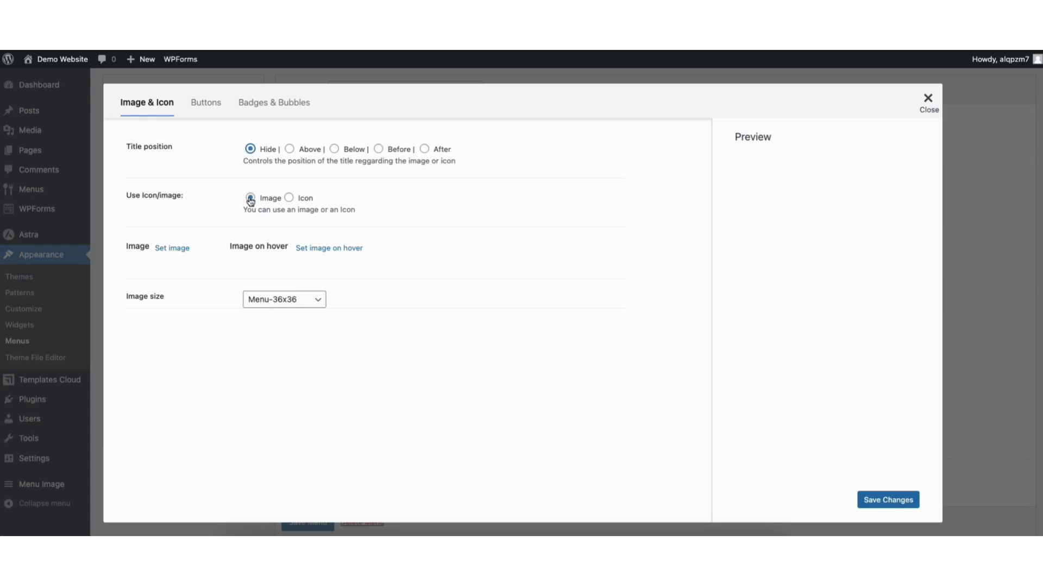
pyautogui.click(289, 198)
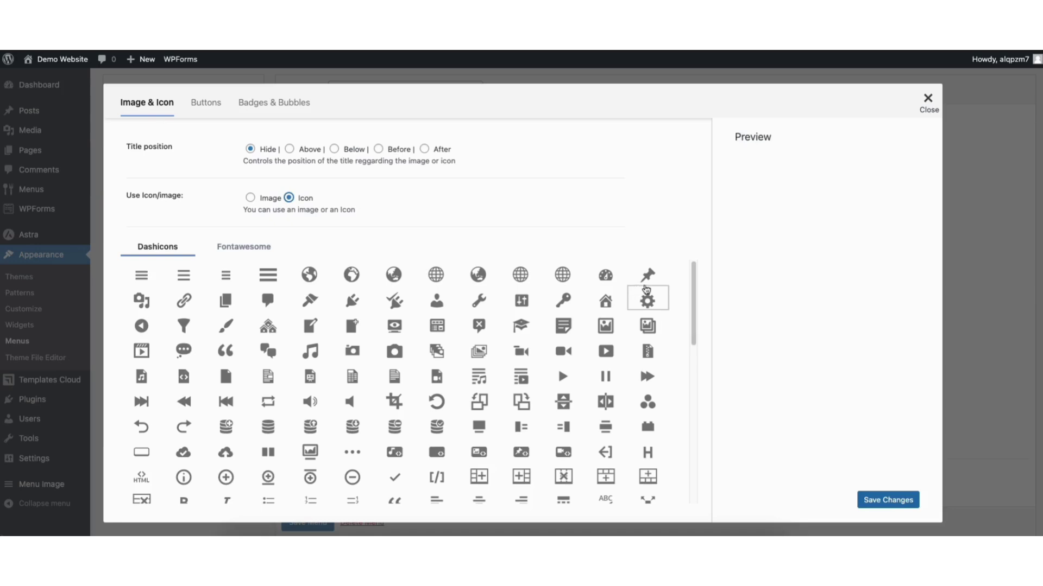
pyautogui.moveTo(693, 271); pyautogui.dragTo(693, 380)
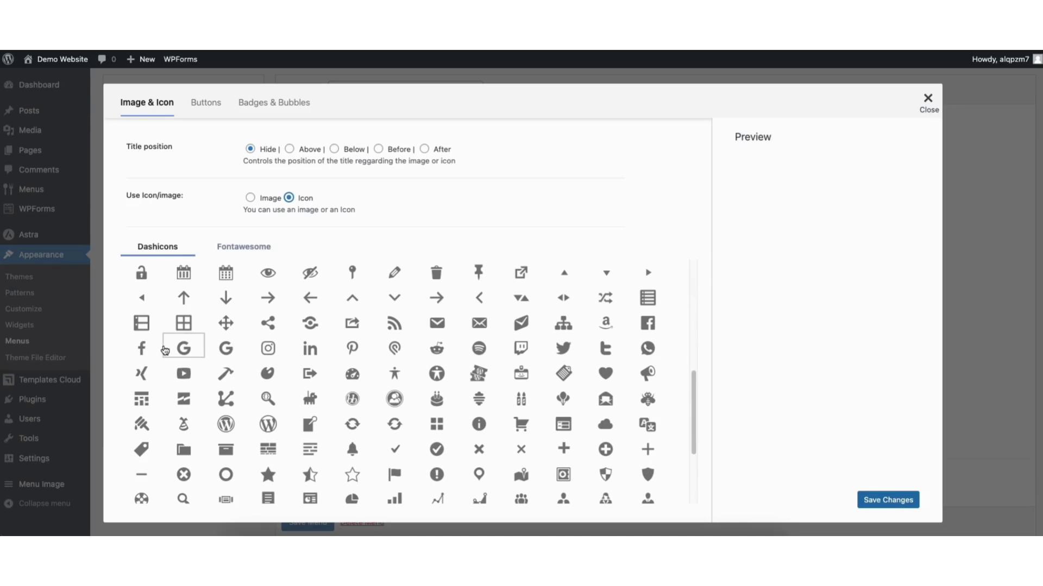
pyautogui.click(142, 353)
pyautogui.click(881, 504)
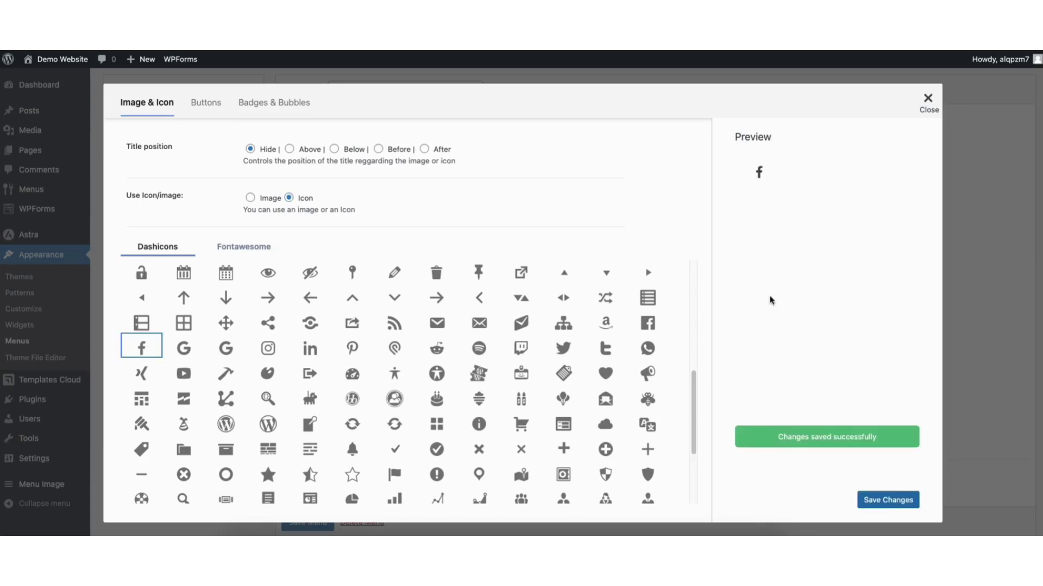
pyautogui.click(927, 102)
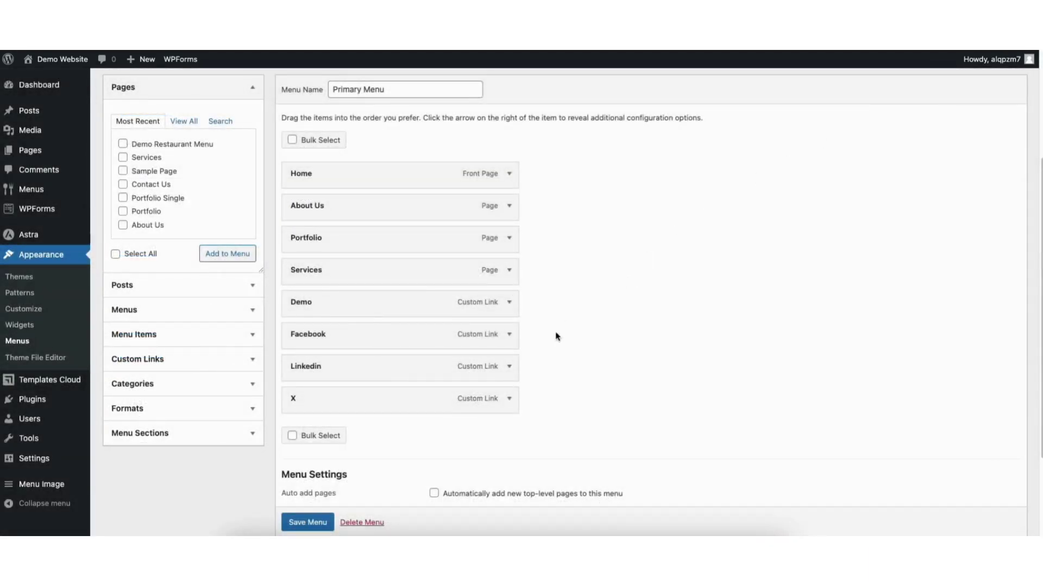
pyautogui.scroll(-2, 528, 359)
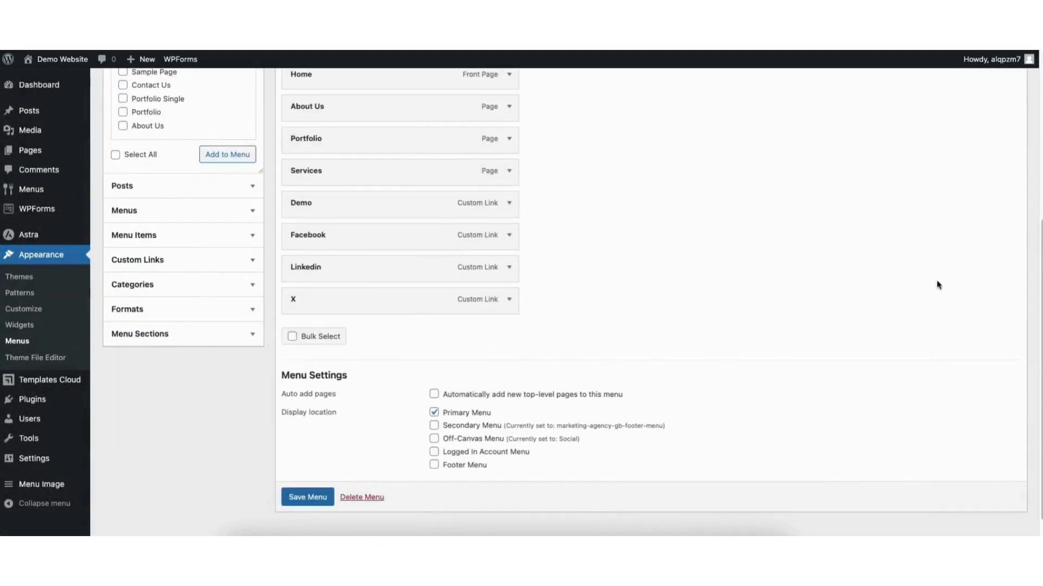
pyautogui.scroll(1, 1037, 248)
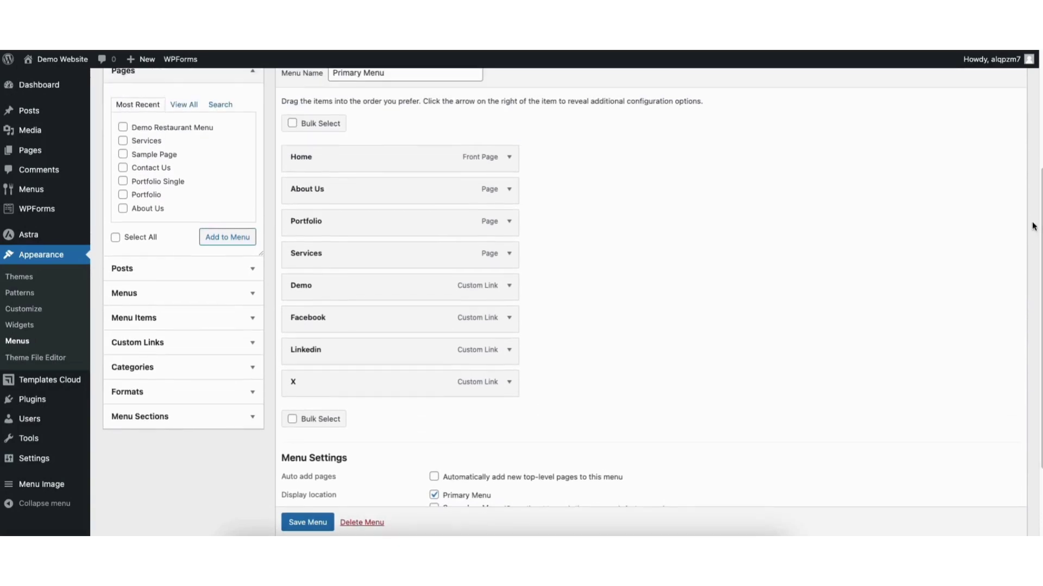
# - Save the Primary Menu and view the live site's header icons
pyautogui.click(305, 525)
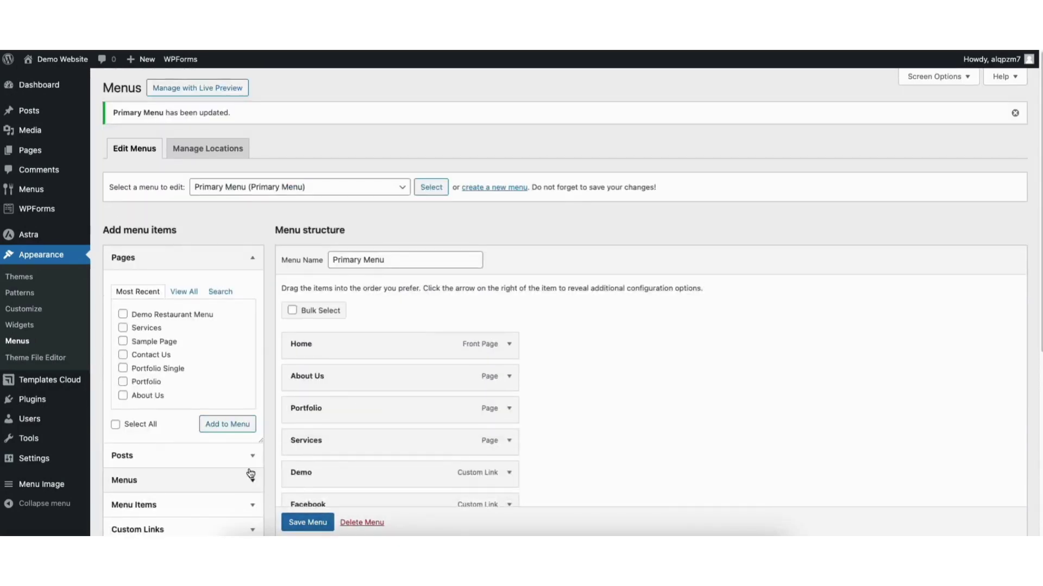
pyautogui.moveTo(58, 59)
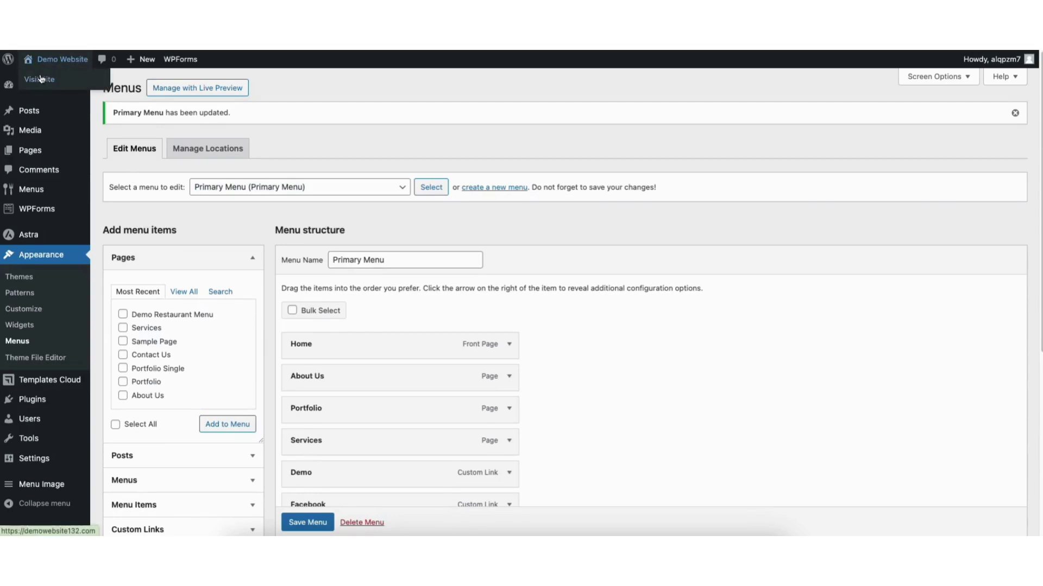
pyautogui.click(39, 81)
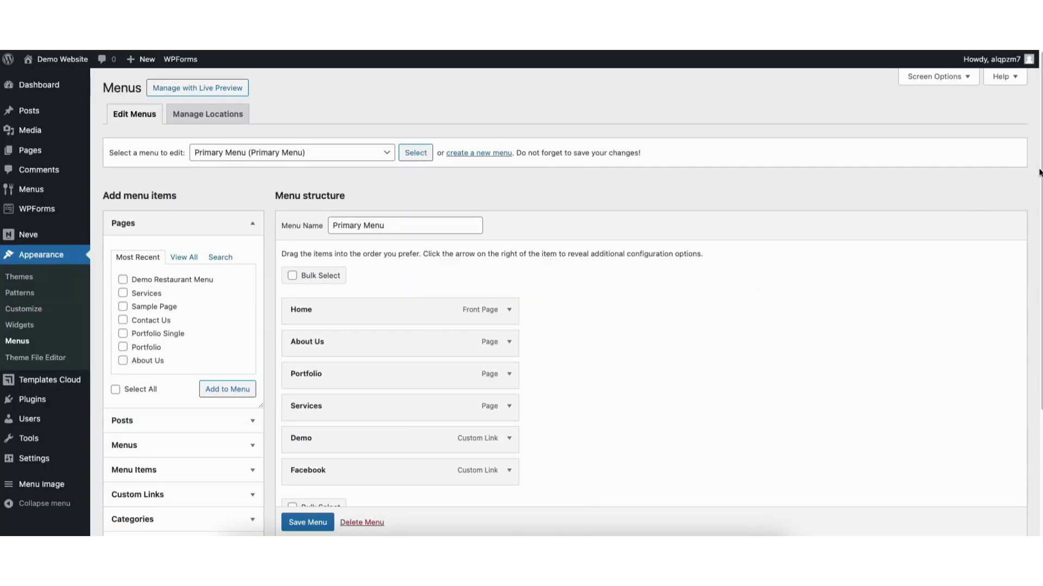
pyautogui.scroll(-2, 961, 252)
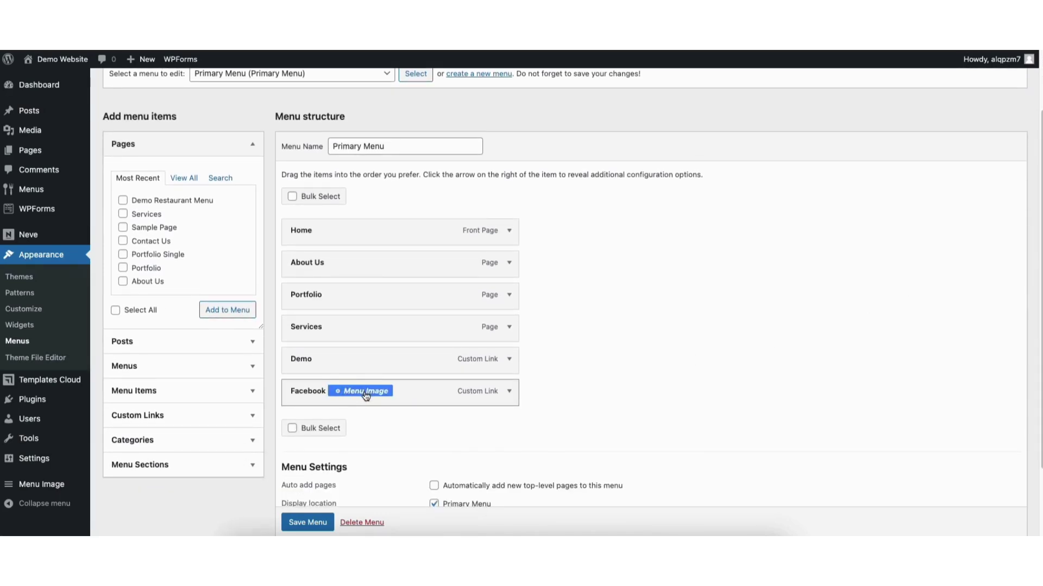
# - Reopen the Facebook item's Menu Image options and choose Image instead of Icon
pyautogui.click(366, 392)
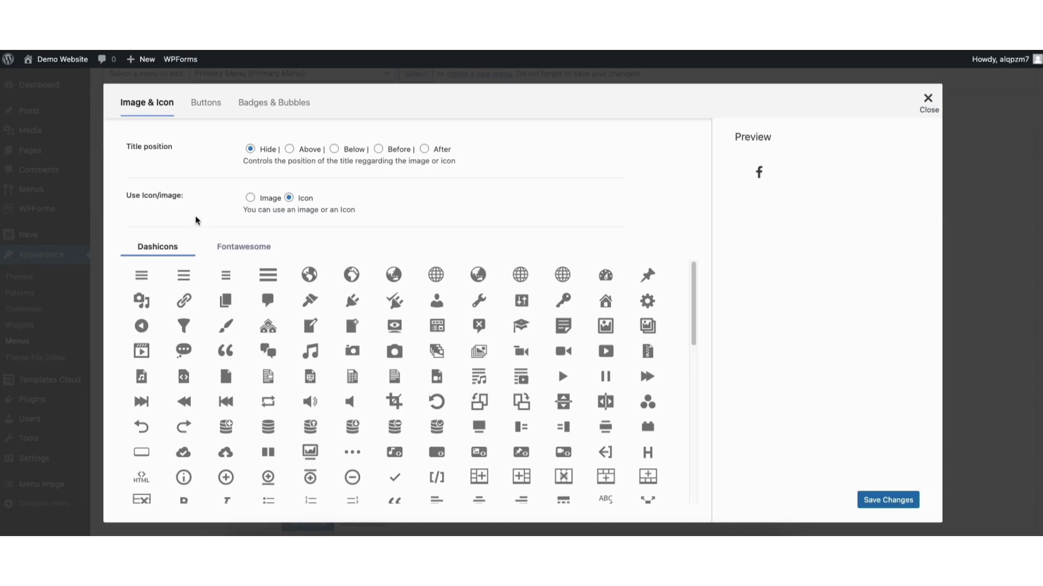
pyautogui.click(251, 198)
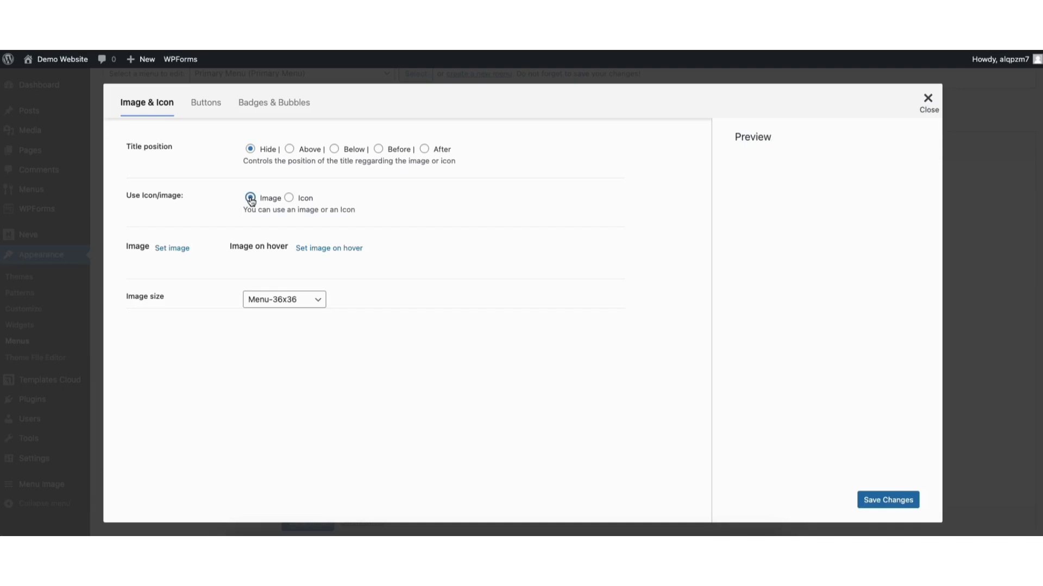
# - Set the round Facebook logo from the Media Library as the item's image
pyautogui.click(172, 249)
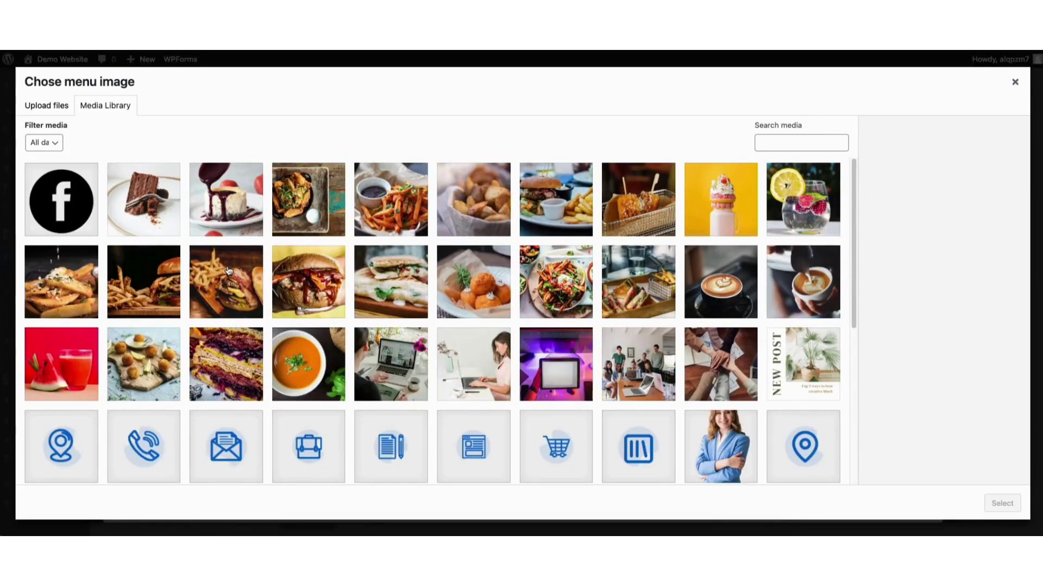
pyautogui.click(47, 106)
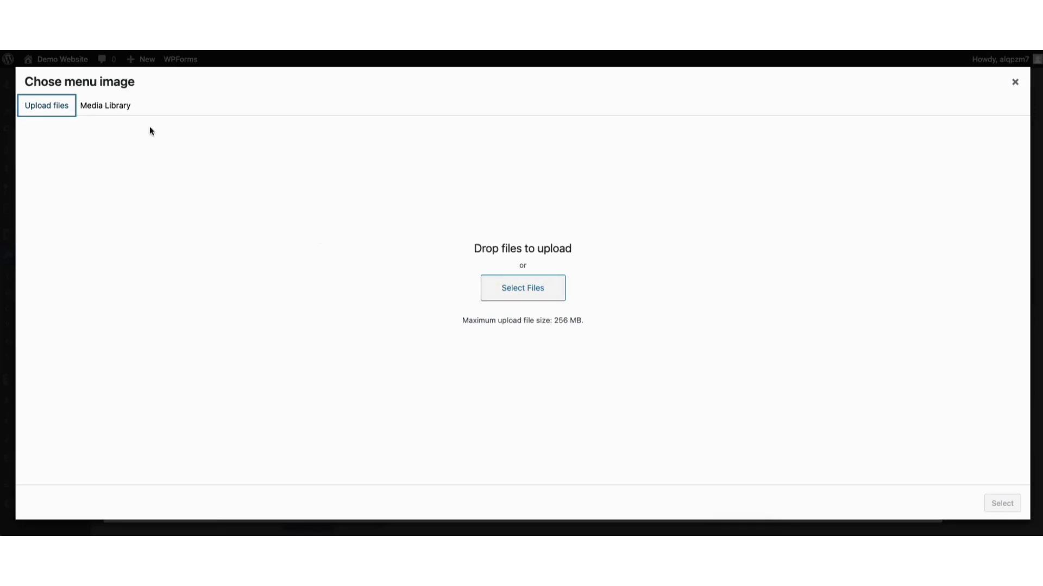
pyautogui.click(116, 110)
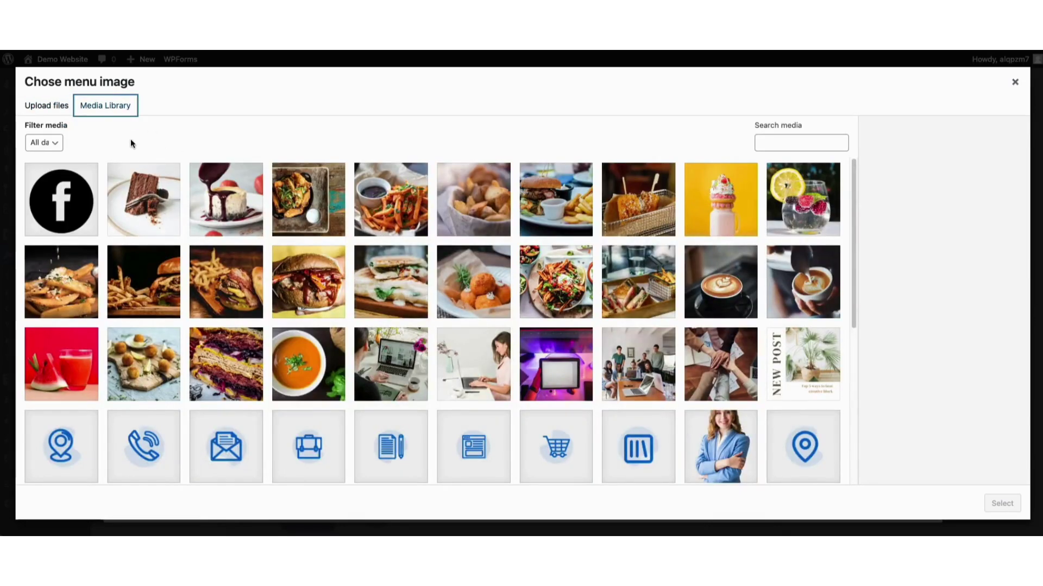
pyautogui.click(65, 200)
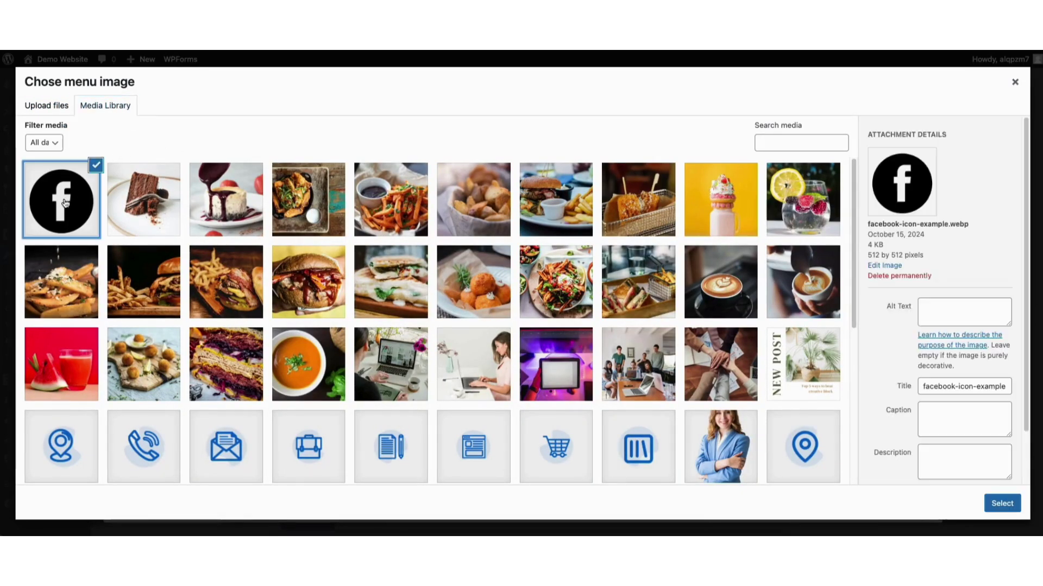
pyautogui.click(1000, 504)
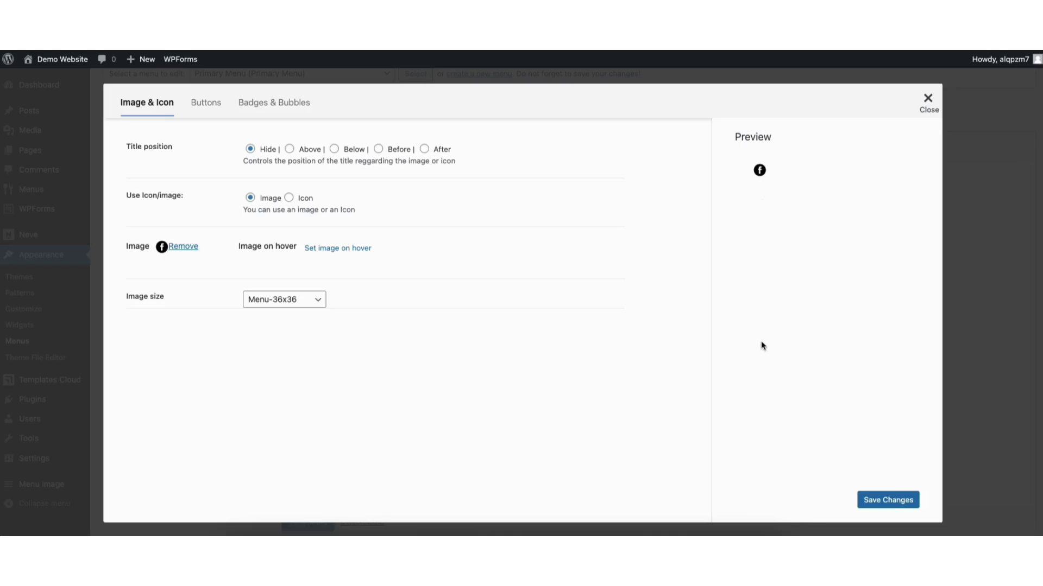
# - Set the image size to Menu-24x24, save the settings, and save Primary Menu
pyautogui.click(304, 303)
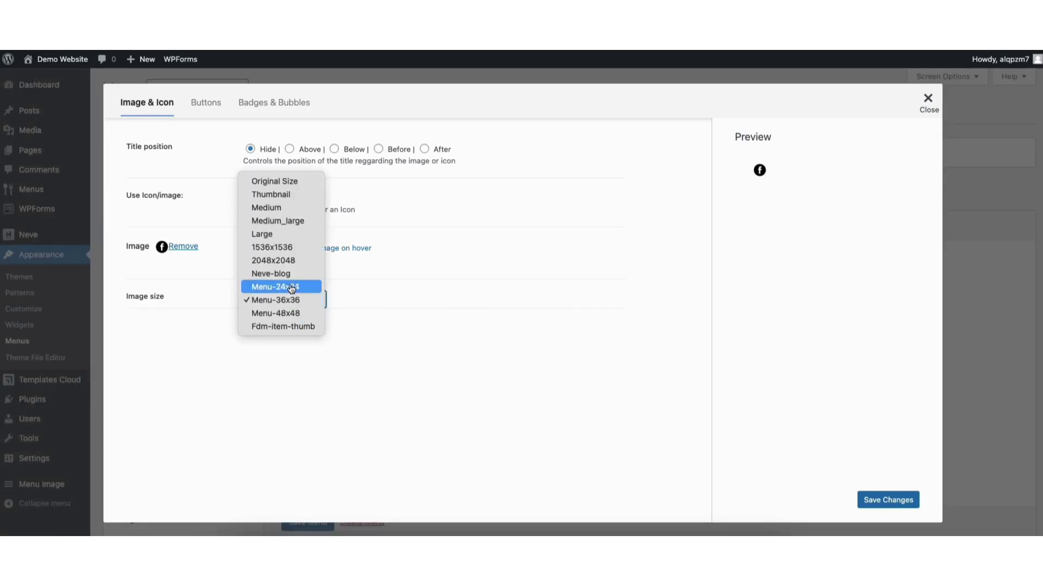
pyautogui.click(291, 288)
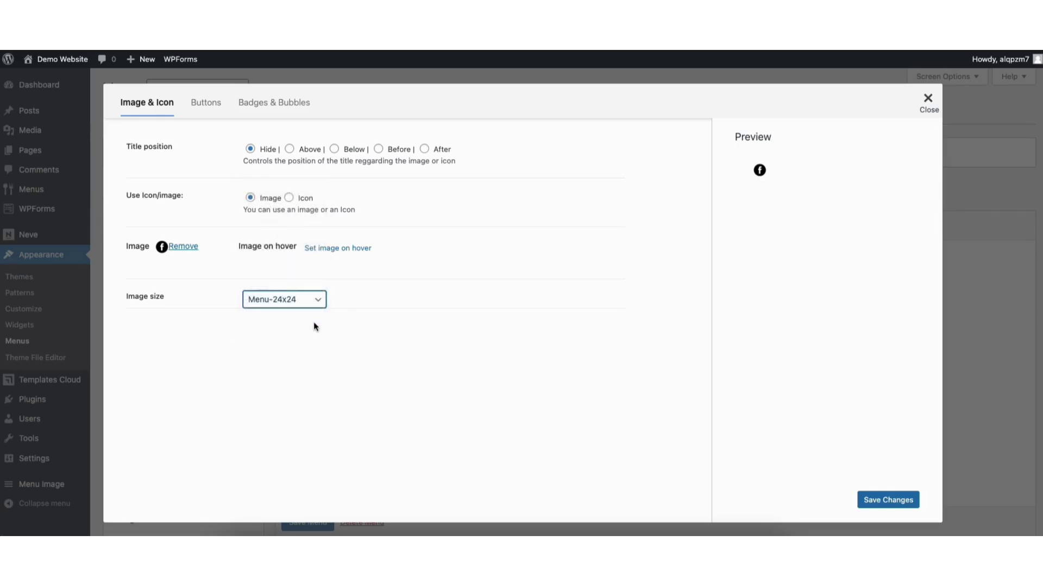
pyautogui.click(870, 500)
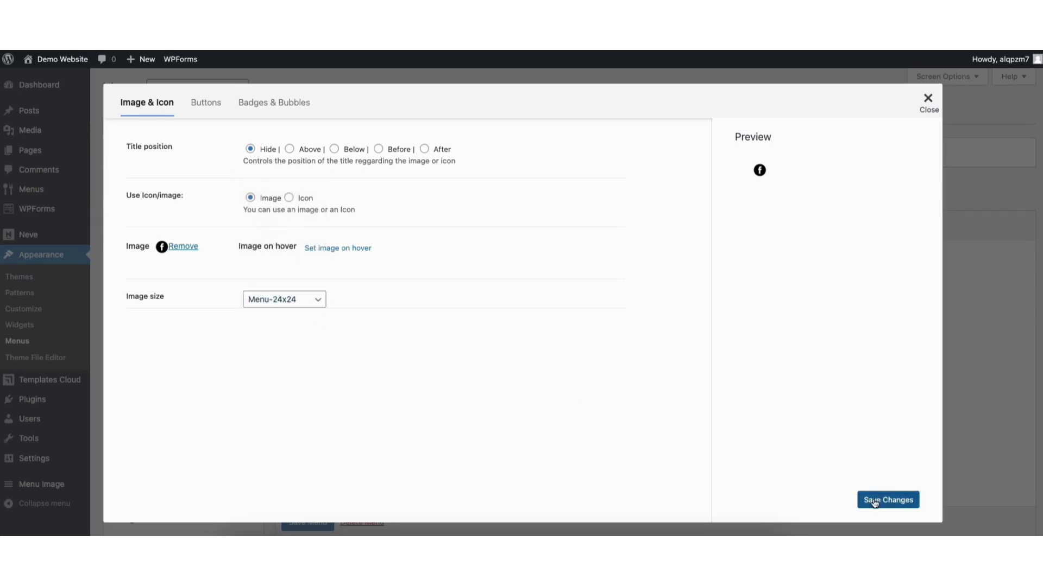
pyautogui.click(928, 101)
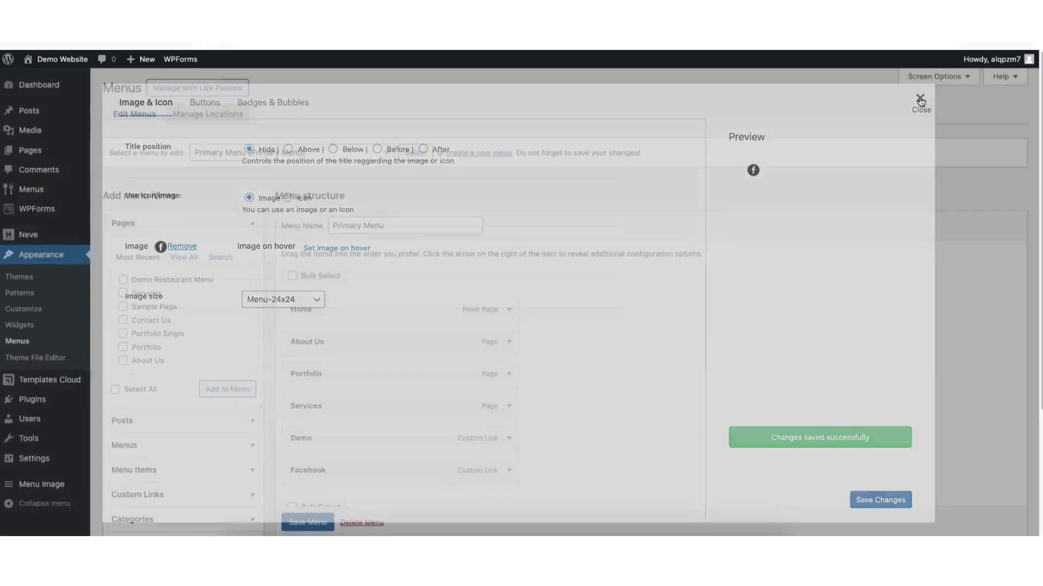
pyautogui.click(303, 522)
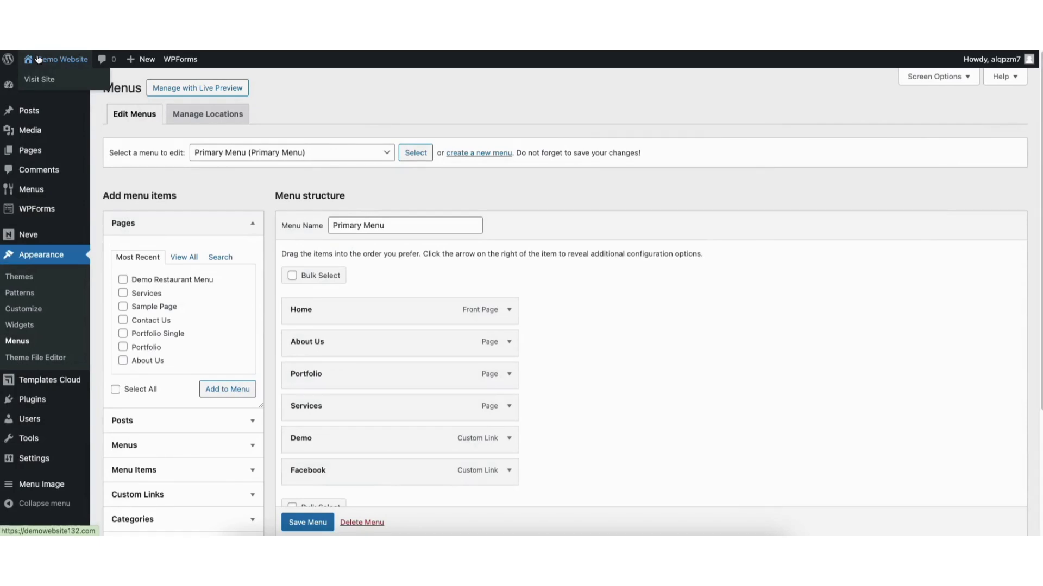
# - Visit the live site to see the round Facebook logo beside Demo
pyautogui.click(36, 83)
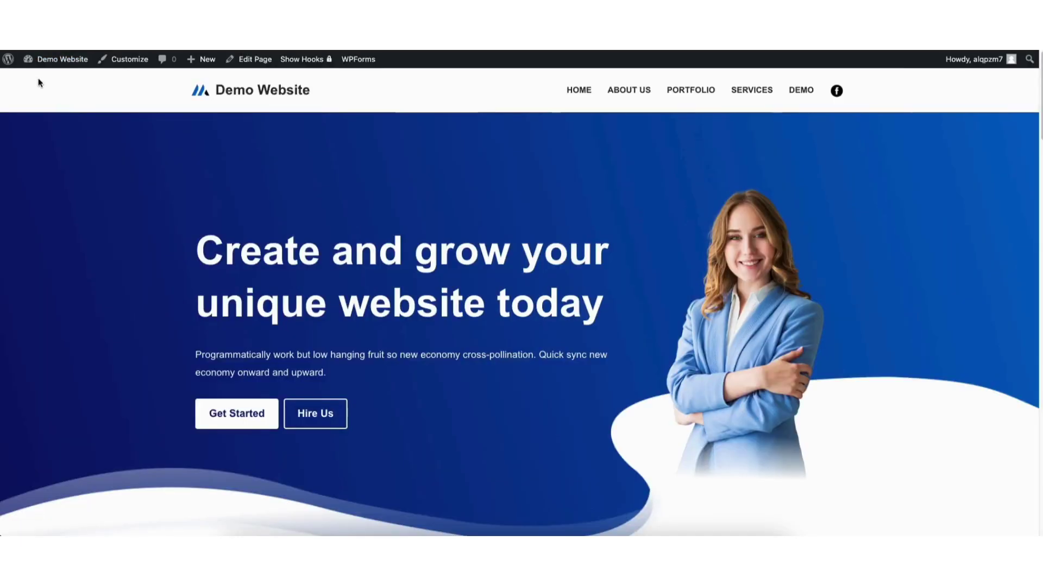